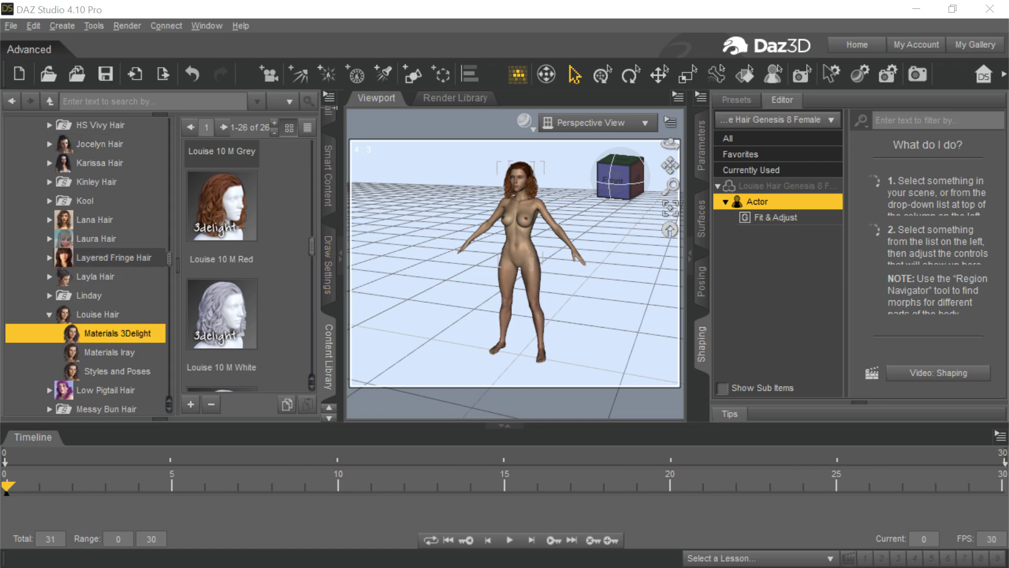
Step: Review the figure, eyelashes and Louise Hair nodes in DAZ, then switch to Character Creator
{"action": "left_click", "coordinate": [412, 308]}
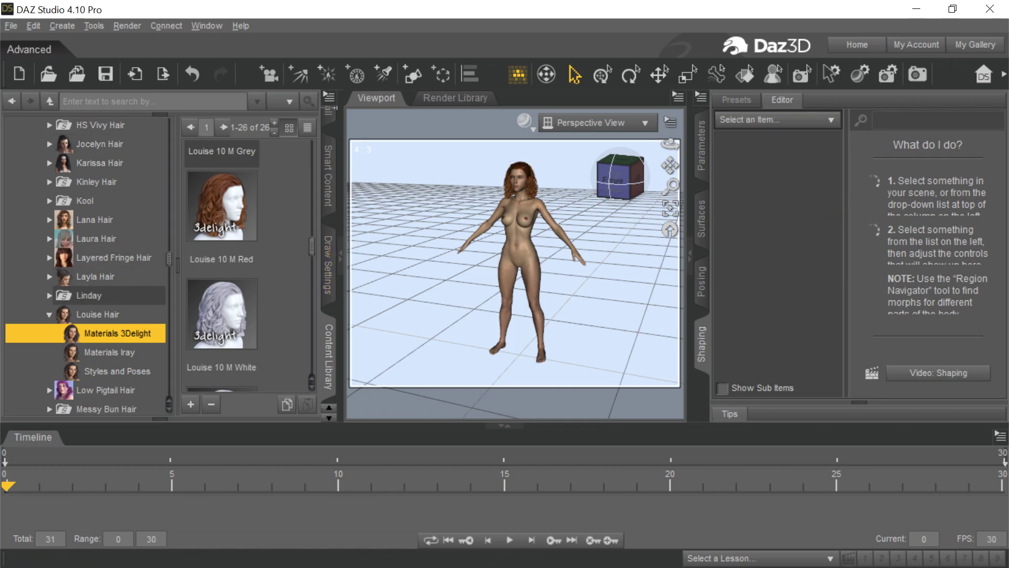
{"action": "left_click_drag", "start_coordinate": [394, 122], "coordinate": [487, 112]}
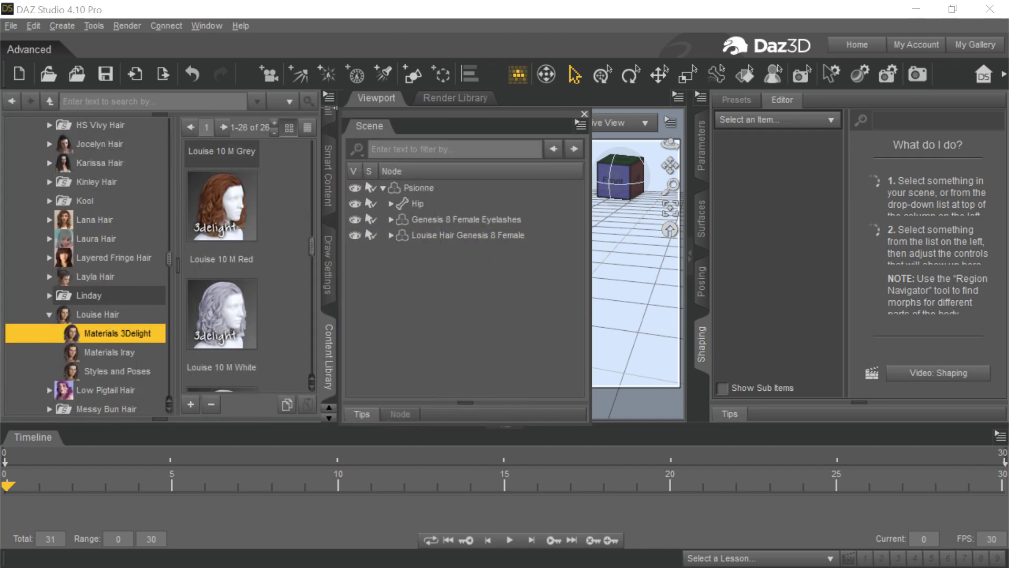
{"action": "left_click", "coordinate": [506, 284]}
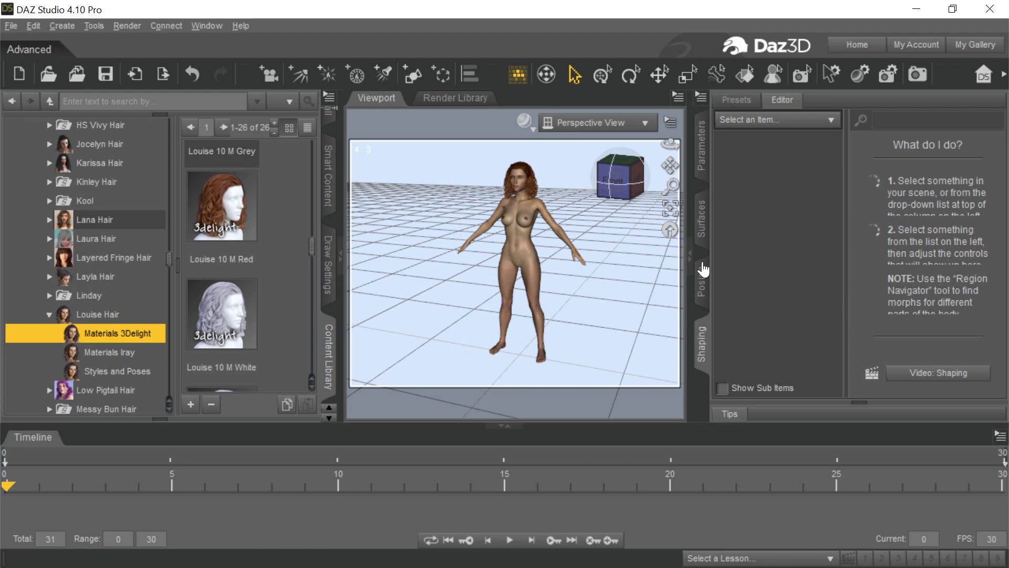
{"action": "left_click", "coordinate": [912, 16]}
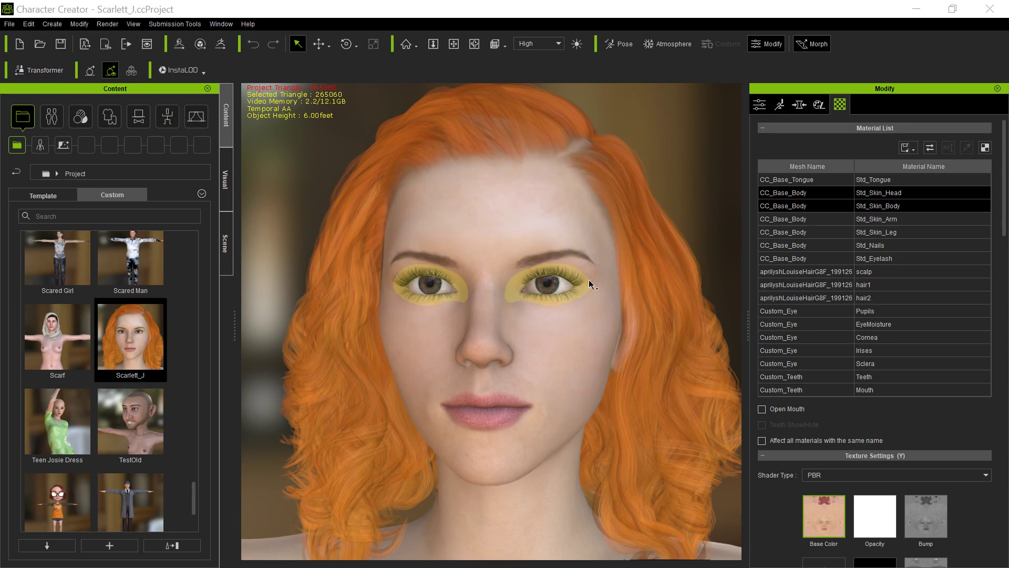
Step: Zoom out and bring the browser's reference-photo search results beside the orange-haired model
{"action": "scroll", "coordinate": [636, 209], "scroll_direction": "down", "scroll_amount": 2}
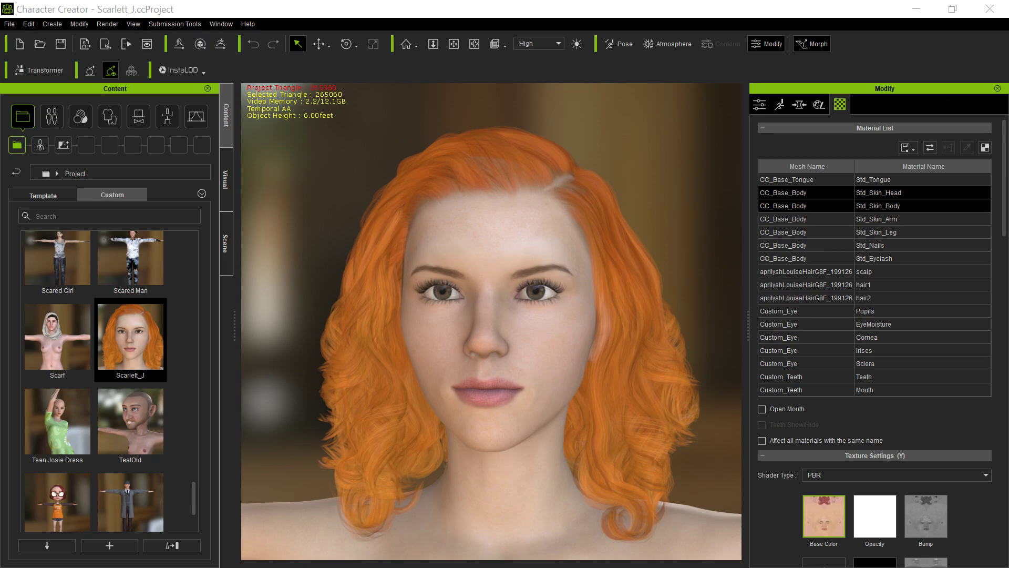
{"action": "left_click_drag", "start_coordinate": [2, 52], "coordinate": [176, 55]}
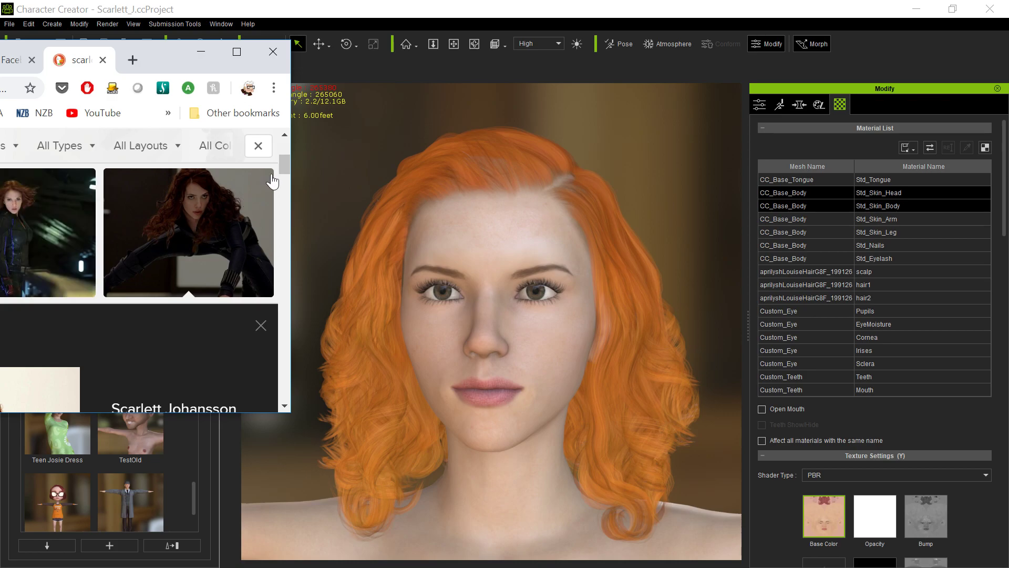
Step: Scroll through the reference photos in Chrome, then minimize the browser
{"action": "left_click_drag", "start_coordinate": [285, 165], "coordinate": [285, 201]}
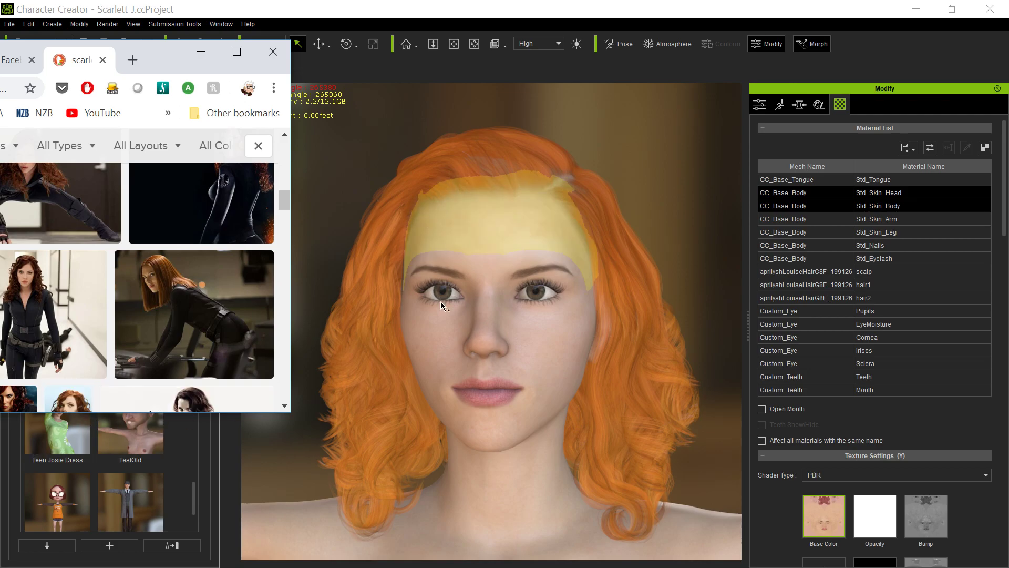
{"action": "left_click", "coordinate": [201, 51]}
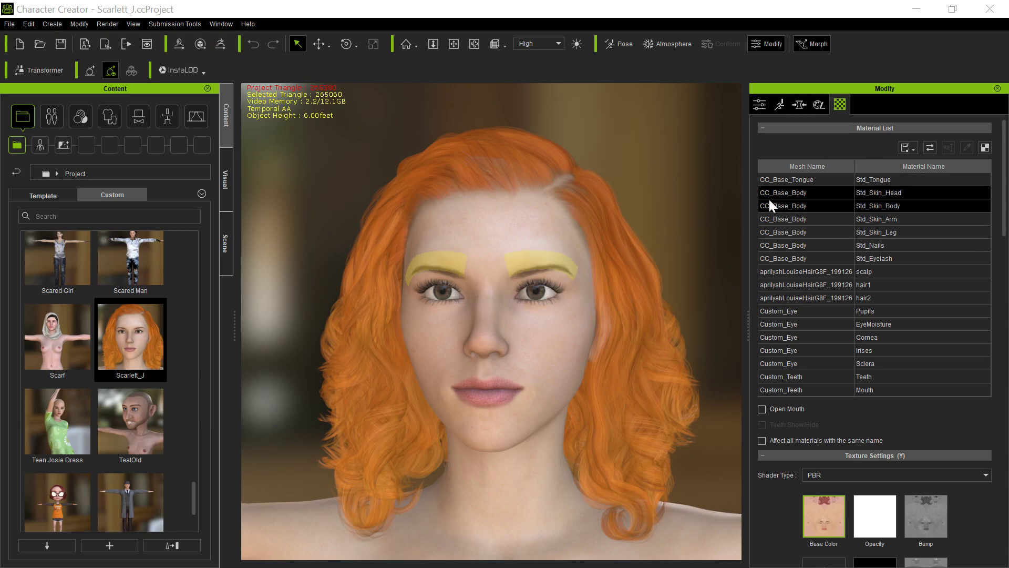
Step: Try a darker Brightness on the hair's Base Color, then reset it to the original orange
{"action": "left_click", "coordinate": [624, 331]}
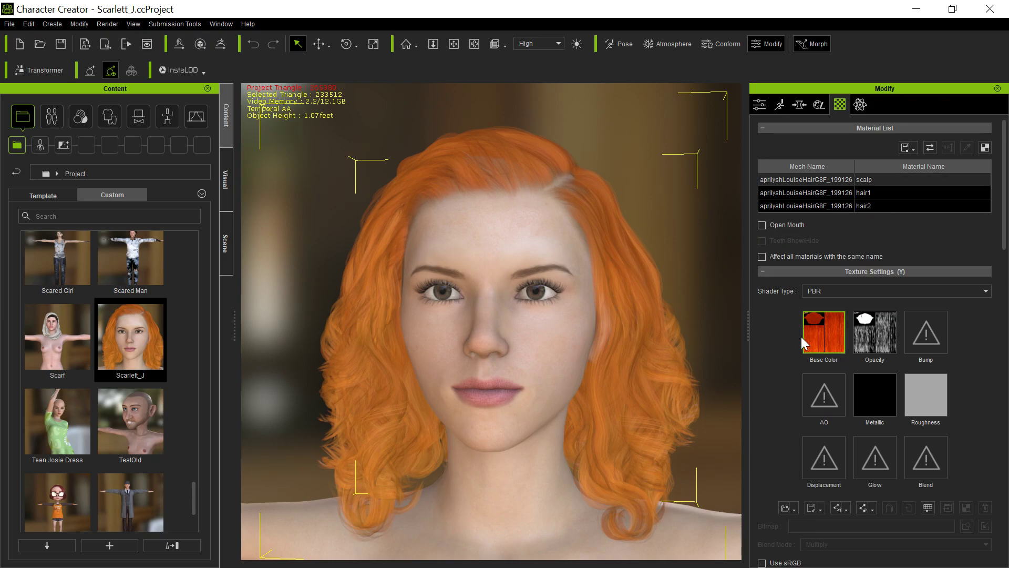
{"action": "right_click", "coordinate": [815, 342]}
{"action": "left_click", "coordinate": [834, 431]}
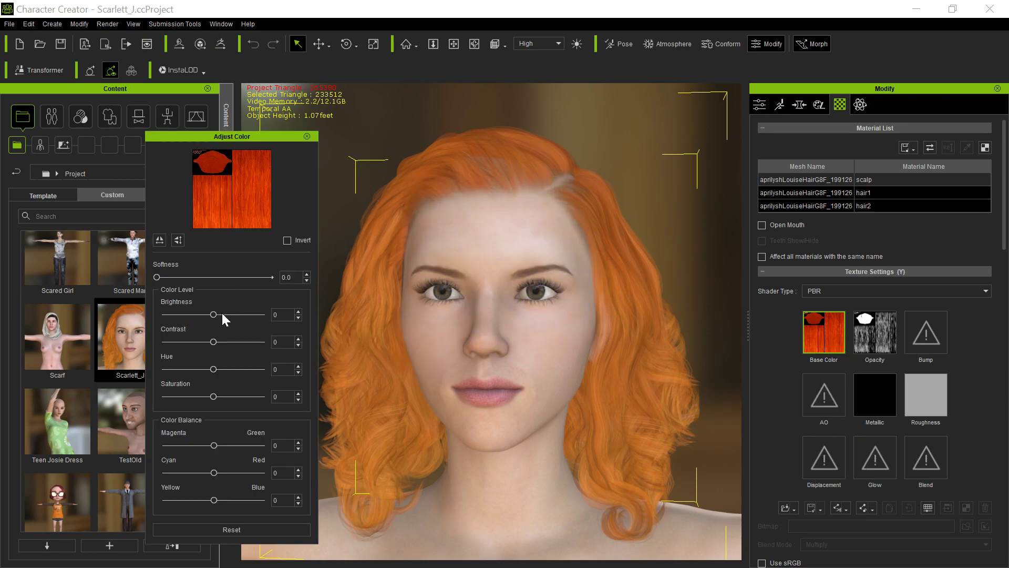
{"action": "mouse_move", "coordinate": [213, 315]}
{"action": "left_mouse_down"}
{"action": "mouse_move", "coordinate": [172, 315]}
{"action": "mouse_move", "coordinate": [215, 321]}
{"action": "mouse_move", "coordinate": [175, 324]}
{"action": "mouse_move", "coordinate": [198, 324]}
{"action": "left_mouse_up"}
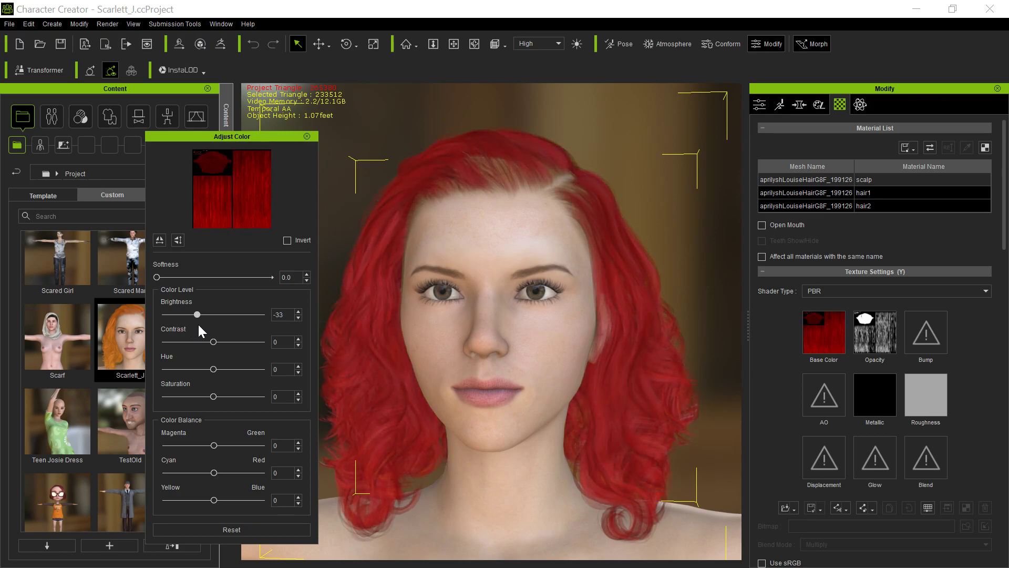
{"action": "left_click", "coordinate": [225, 532]}
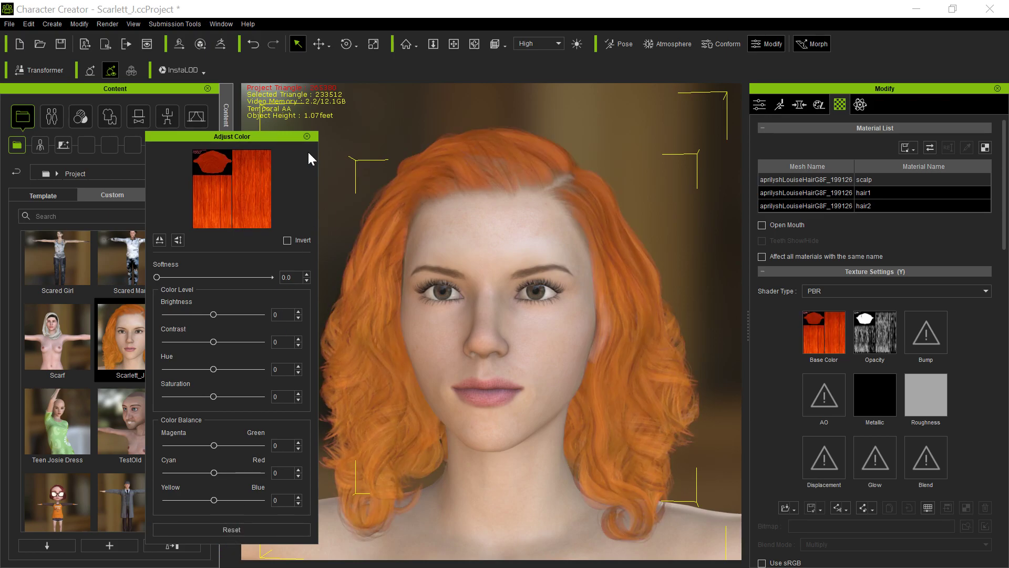
{"action": "left_click", "coordinate": [307, 136]}
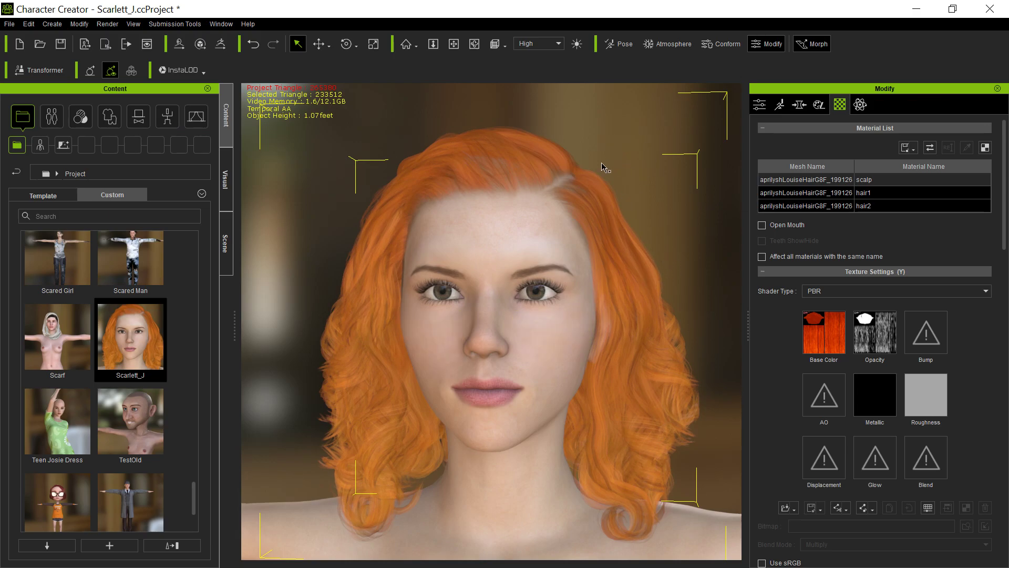
{"action": "left_click", "coordinate": [318, 44]}
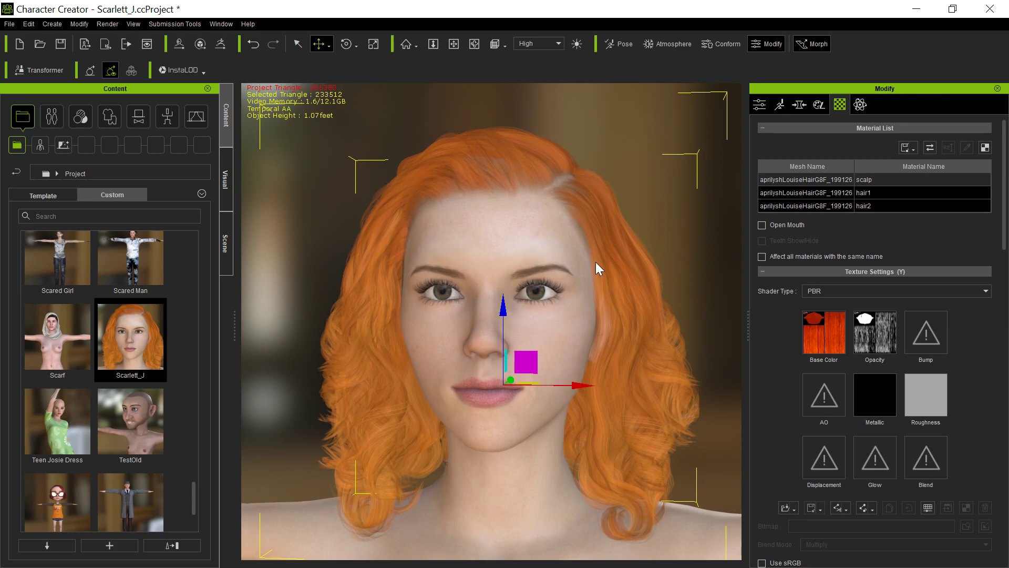
{"action": "key", "text": "F7"}
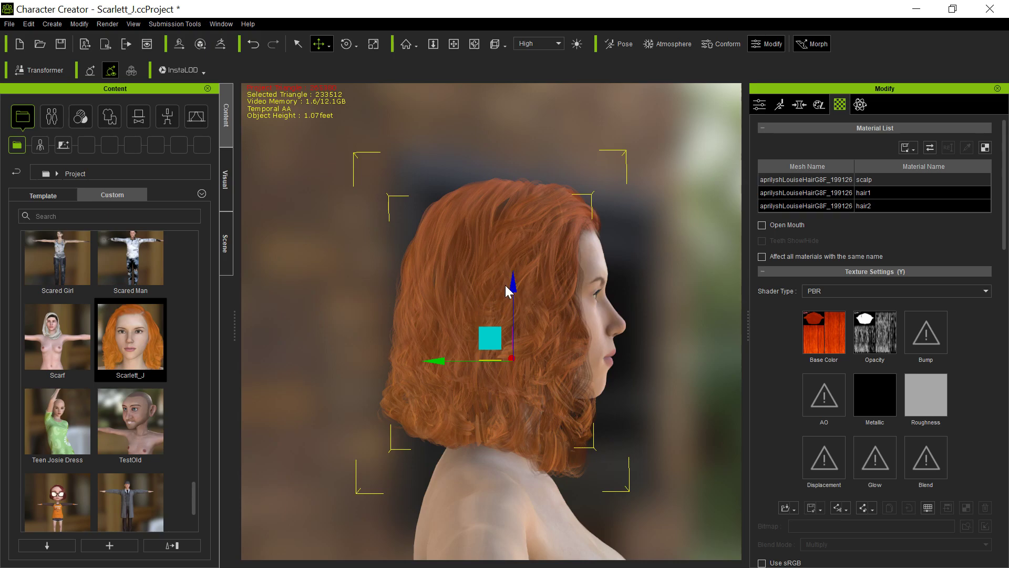
{"action": "left_click_drag", "start_coordinate": [514, 282], "coordinate": [512, 350]}
{"action": "key", "text": "ctrl+z"}
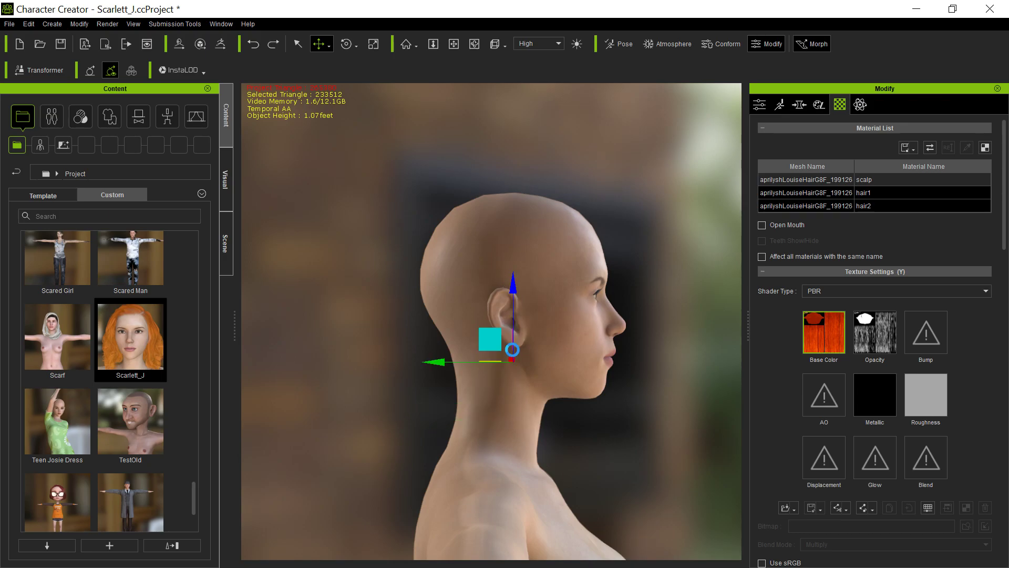
{"action": "left_click_drag", "start_coordinate": [435, 361], "coordinate": [388, 361]}
{"action": "key", "text": "ctrl+z"}
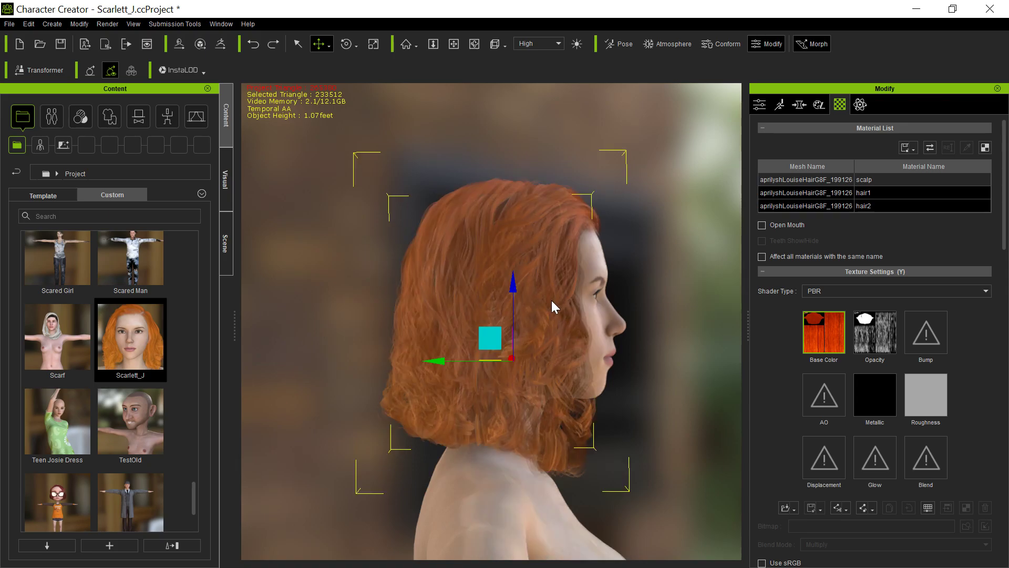
{"action": "left_click", "coordinate": [756, 109]}
Step: Convert the Louise hair into an accessory with Bake Current Shape kept
{"action": "right_click_drag", "start_coordinate": [665, 334], "coordinate": [241, 397]}
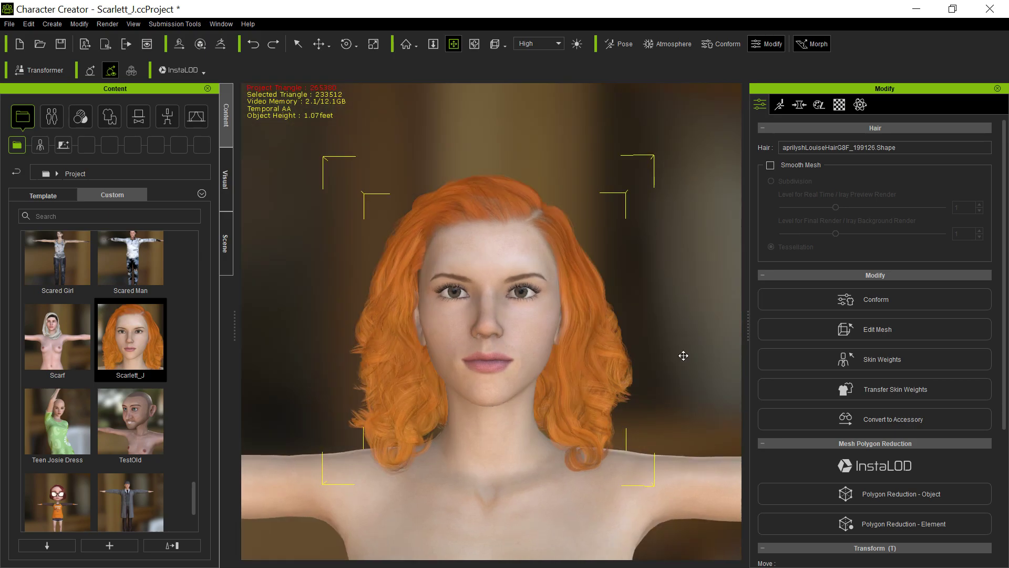
{"action": "left_click", "coordinate": [825, 422]}
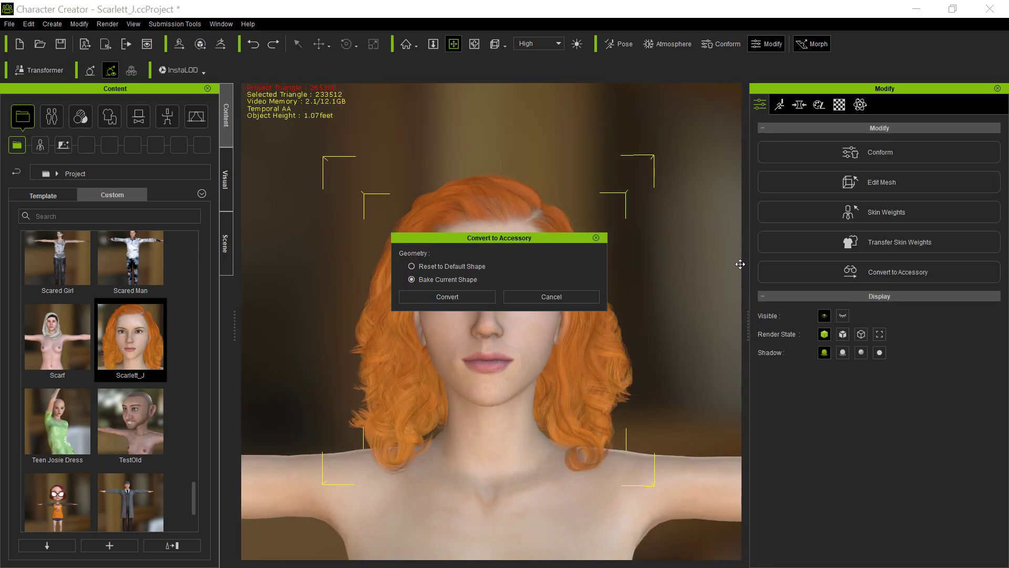
{"action": "left_click", "coordinate": [459, 296]}
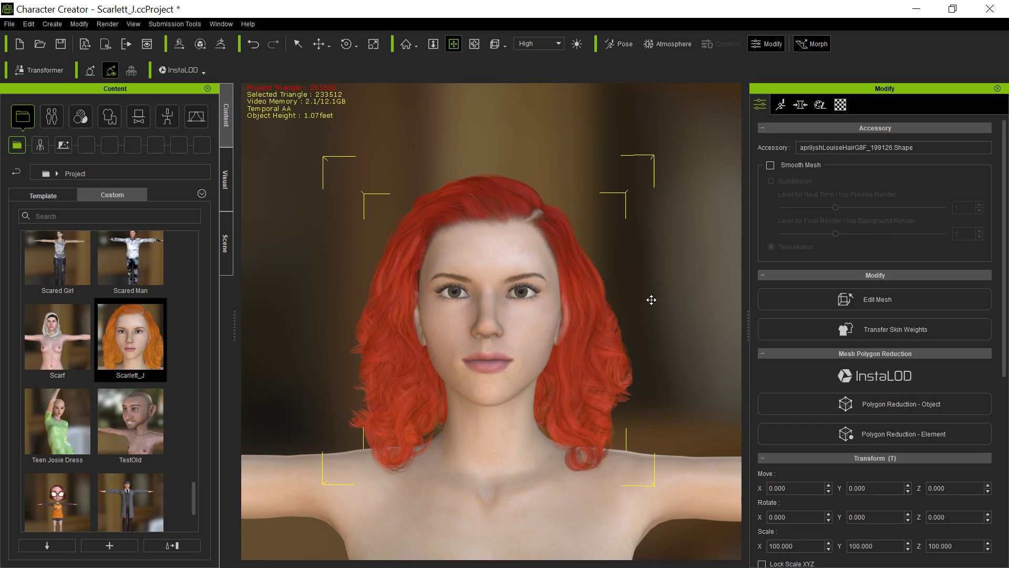
Step: Move the hair accessory up and forward to 0.000, 0.460, 0.353 on the head
{"action": "key", "text": "e"}
{"action": "key", "text": "w"}
{"action": "left_click_drag", "start_coordinate": [491, 281], "coordinate": [444, 277]}
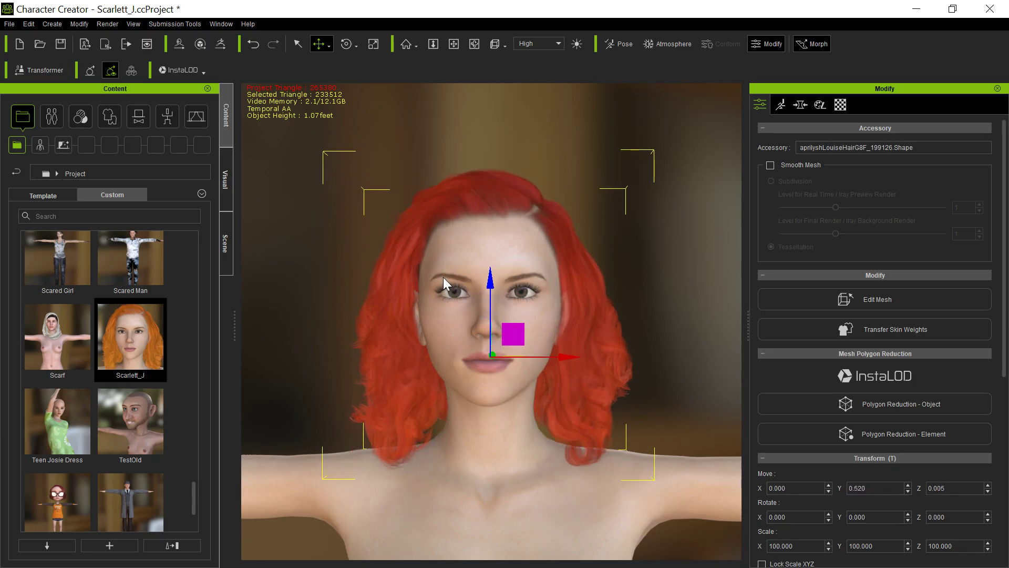
{"action": "mouse_move", "coordinate": [563, 354]}
{"action": "left_mouse_down"}
{"action": "mouse_move", "coordinate": [574, 361]}
{"action": "mouse_move", "coordinate": [566, 361]}
{"action": "left_mouse_up"}
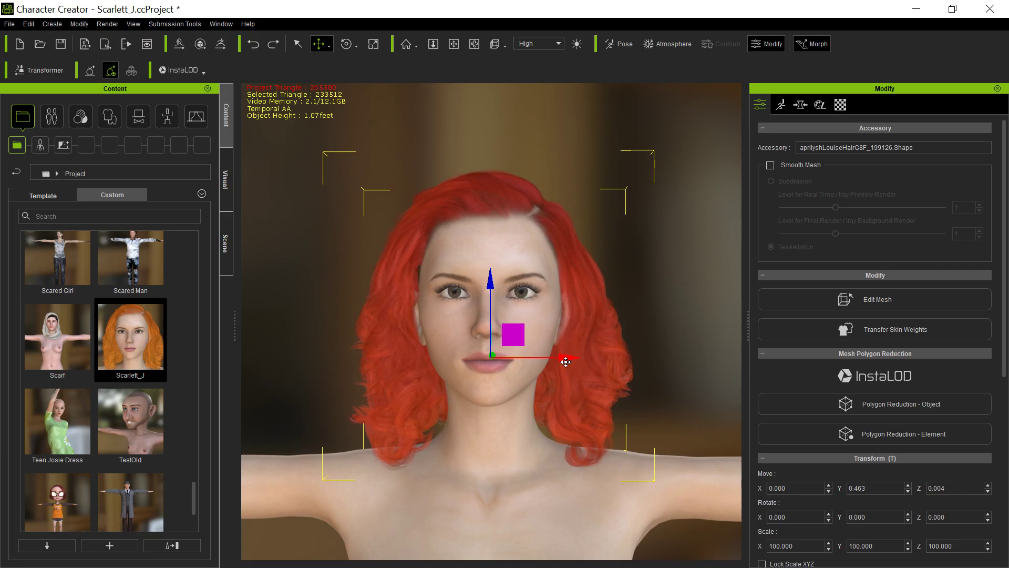
{"action": "key", "text": "F7"}
{"action": "left_click_drag", "start_coordinate": [439, 362], "coordinate": [498, 371]}
{"action": "key", "text": "F5"}
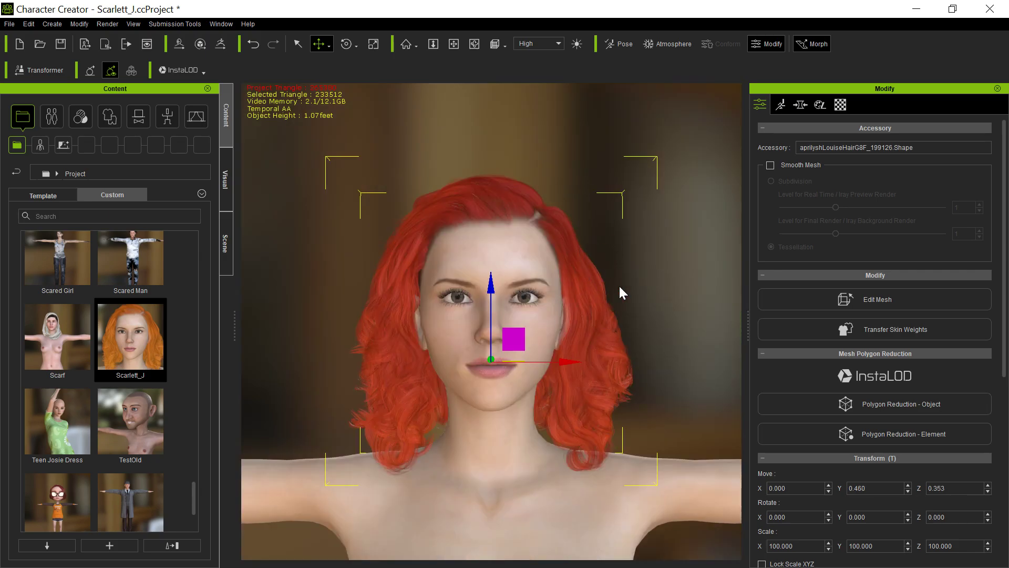
{"action": "left_click", "coordinate": [872, 333]}
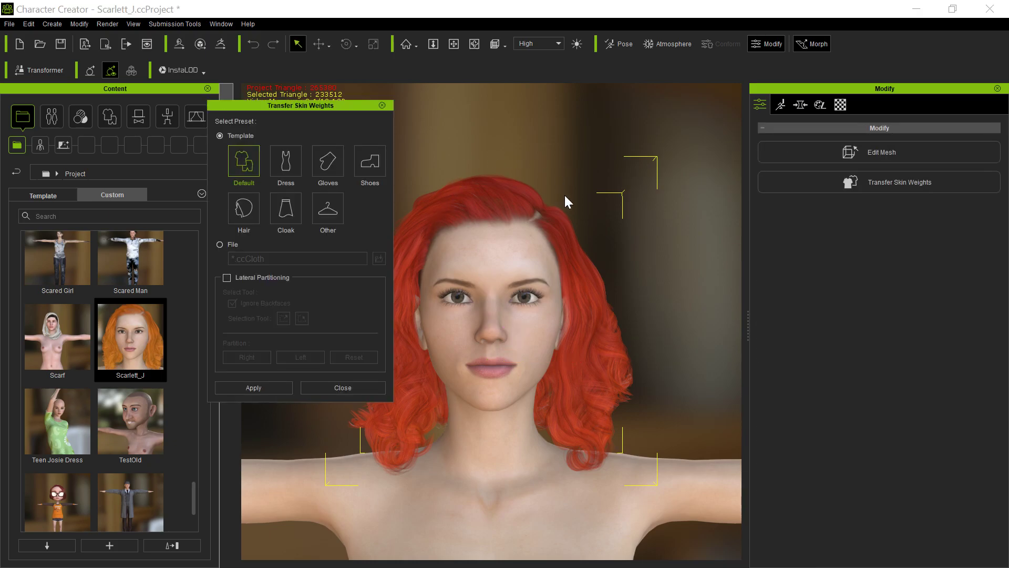
Step: Transfer skin weights to the Louise hair using the Hair template
{"action": "left_click", "coordinate": [244, 223]}
{"action": "left_click", "coordinate": [258, 387]}
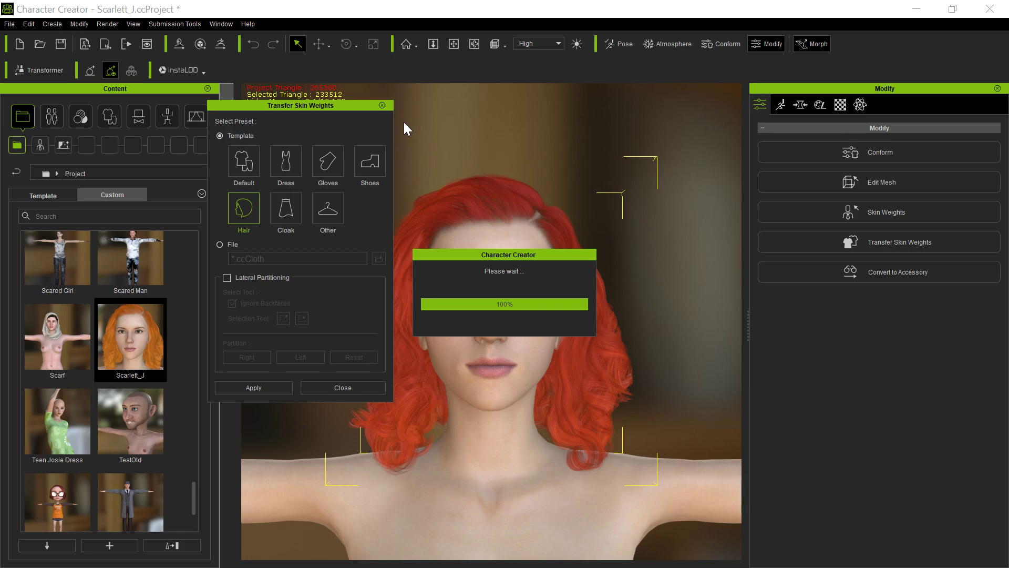
{"action": "left_click", "coordinate": [382, 105]}
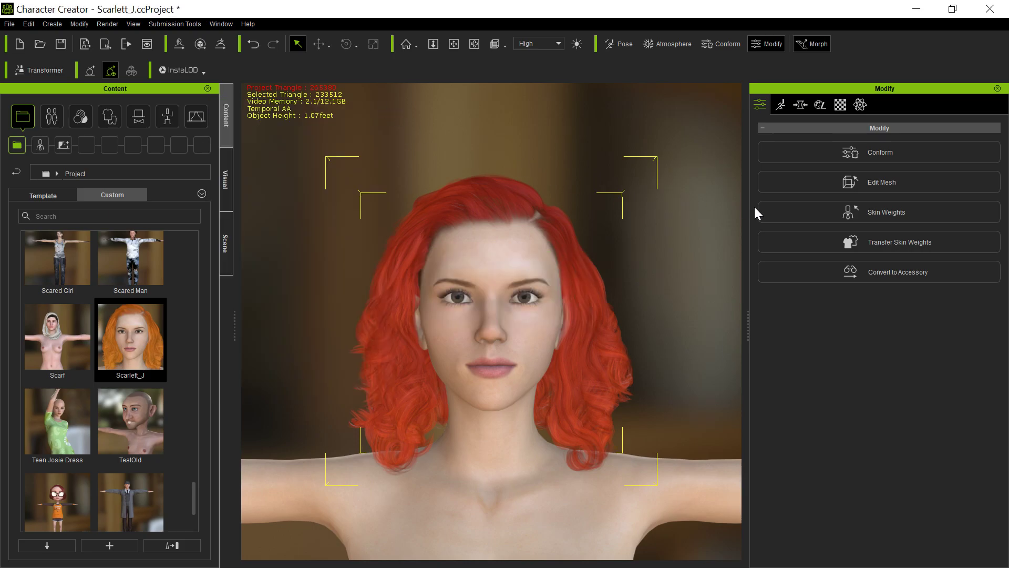
{"action": "left_click_drag", "start_coordinate": [195, 503], "coordinate": [176, 300]}
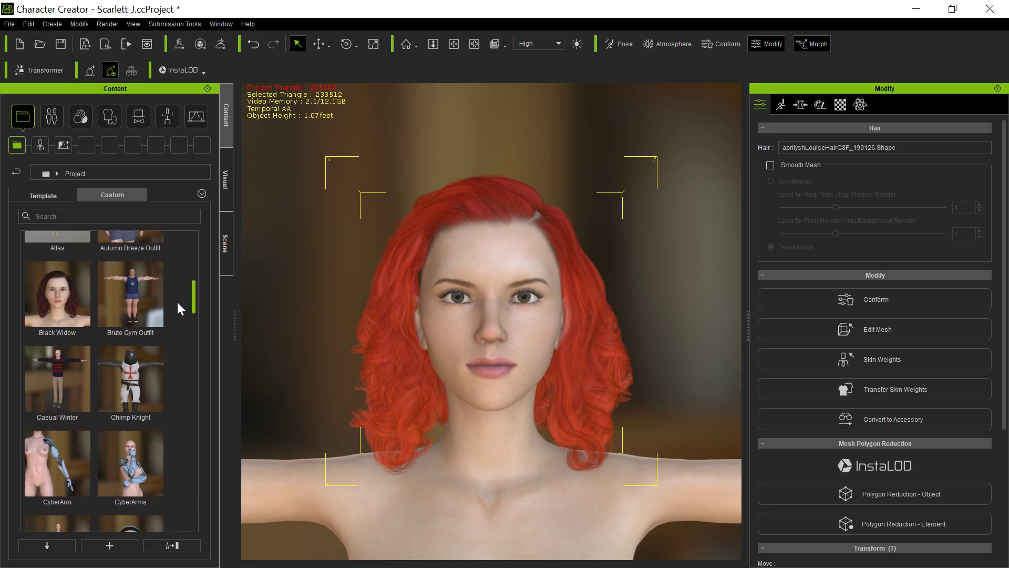
Step: Load the Black Widow character from the Content panel without saving the current project
{"action": "double_click", "coordinate": [84, 311]}
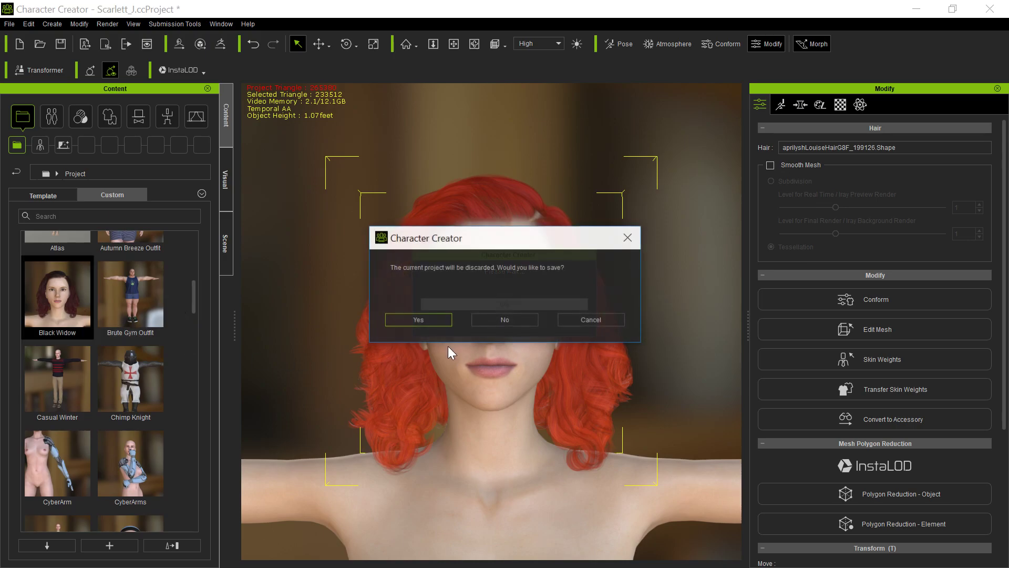
{"action": "left_click", "coordinate": [514, 321]}
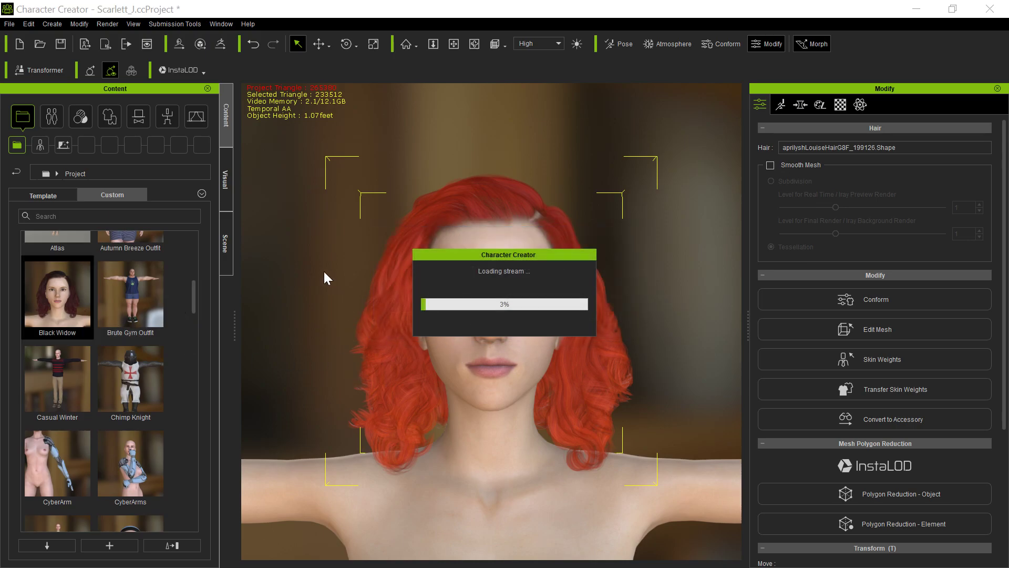